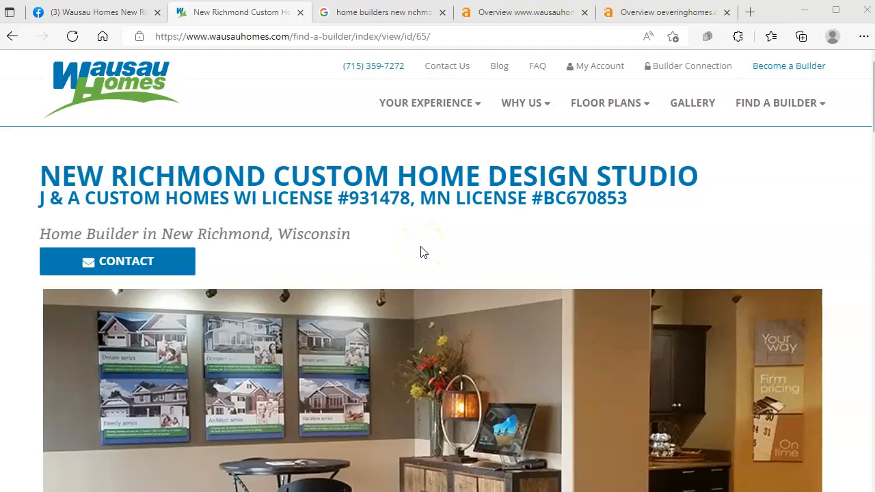
Examine the Wausau Homes New Richmond design studio page, including its contact information, map, hours and descriptions of the studio and service area.
scroll(422, 248, "down", 1)
scroll(424, 244, "down", 3)
scroll(472, 296, "up", 3)
scroll(471, 295, "down", 4)
scroll(334, 246, "down", 10)
scroll(330, 249, "up", 5)
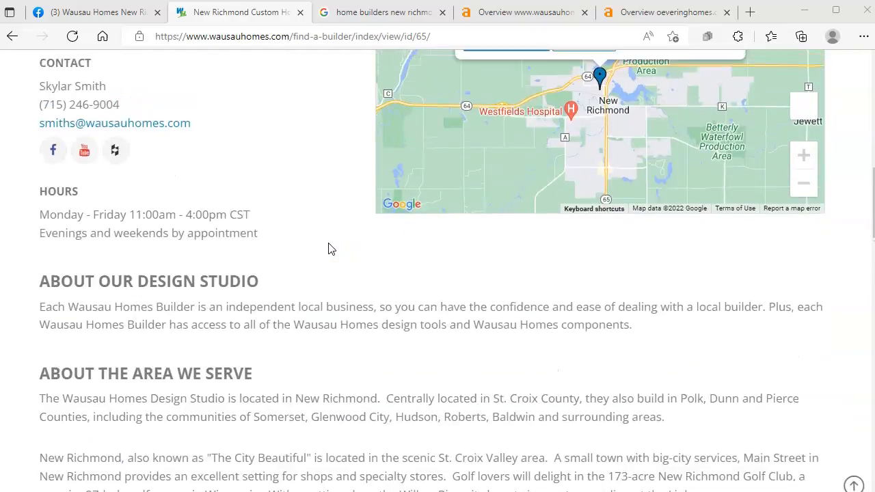
scroll(328, 246, "up", 5)
scroll(303, 248, "down", 4)
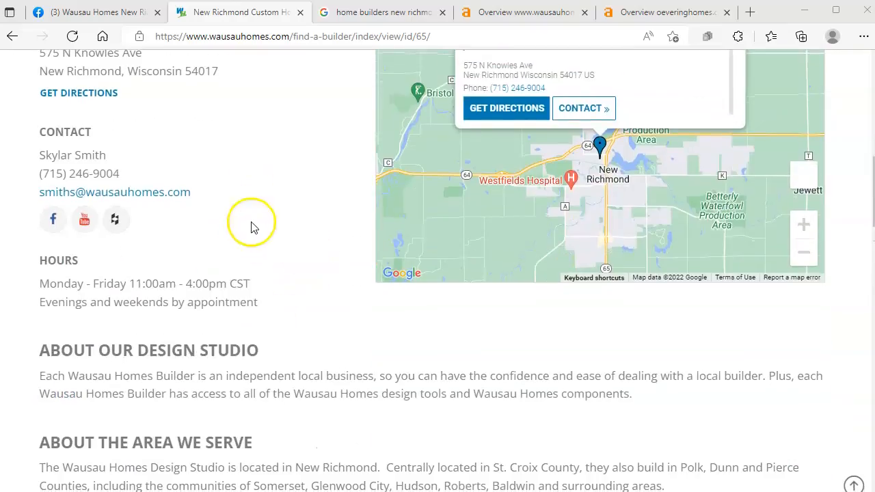
scroll(260, 226, "down", 3)
scroll(287, 273, "down", 3)
scroll(280, 246, "up", 3)
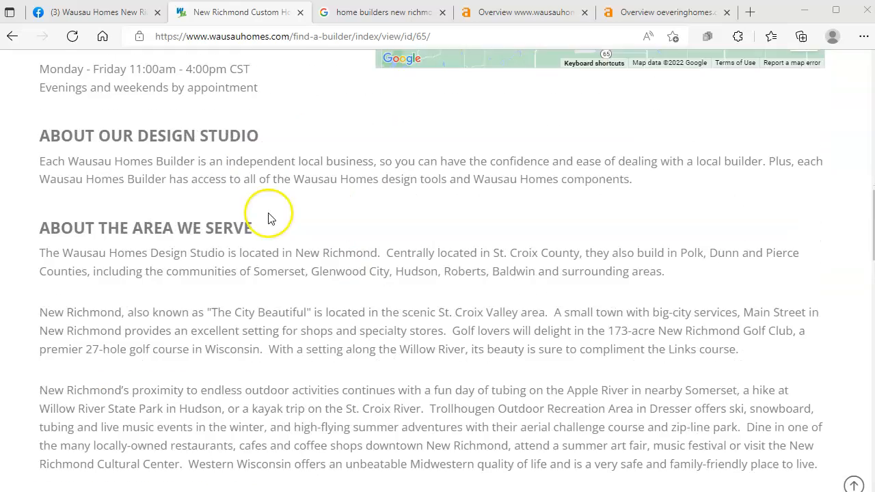
Review the inquiry form on the design studio page, including its contact fields, build location and message area, and return to the page heading.
scroll(342, 235, "down", 6)
scroll(280, 246, "down", 8)
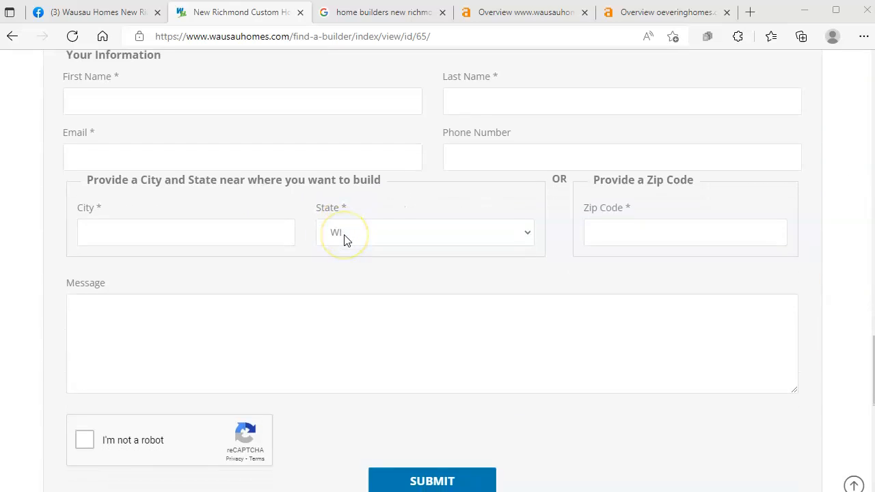
scroll(396, 297, "down", 1)
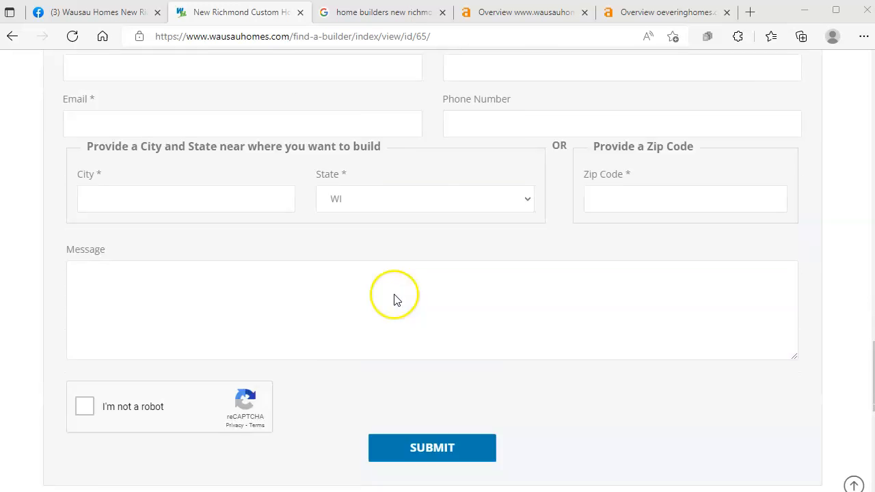
scroll(372, 307, "up", 3)
scroll(397, 209, "down", 2)
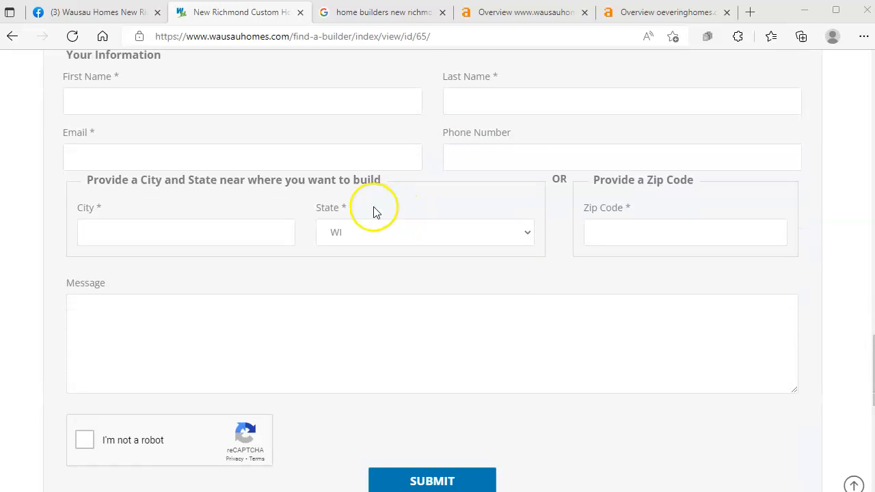
scroll(385, 289, "down", 8)
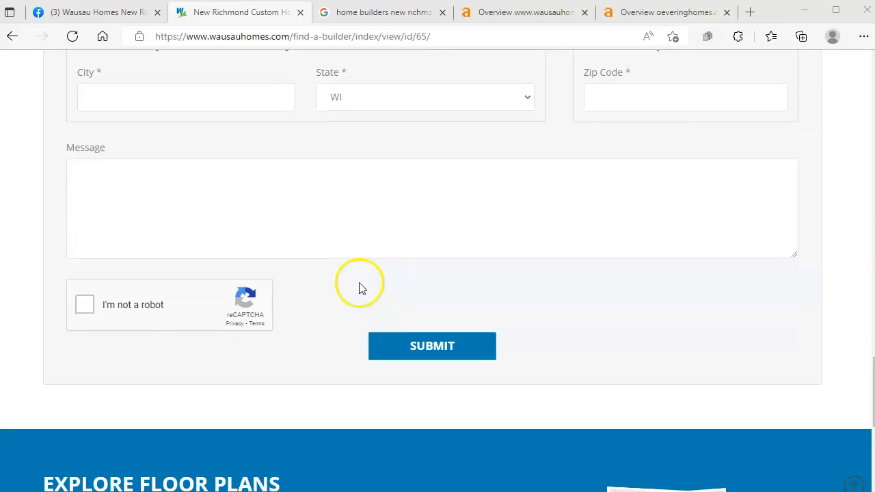
scroll(361, 248, "up", 15)
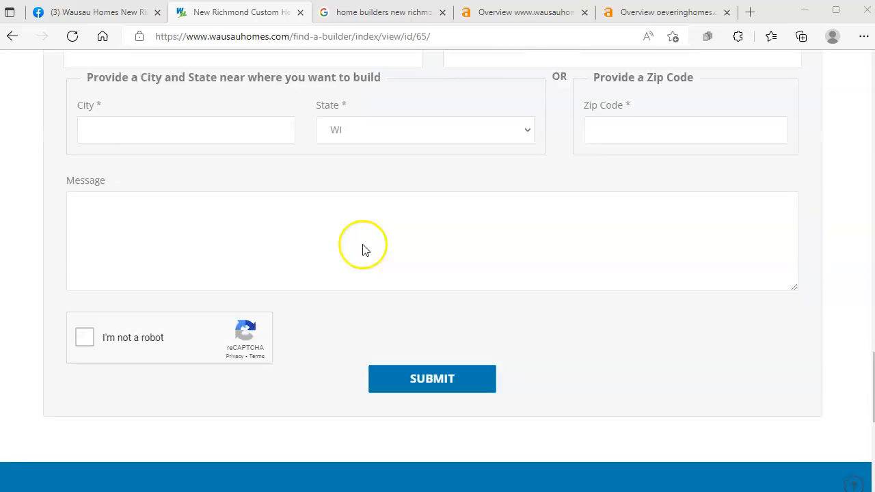
scroll(343, 272, "up", 5)
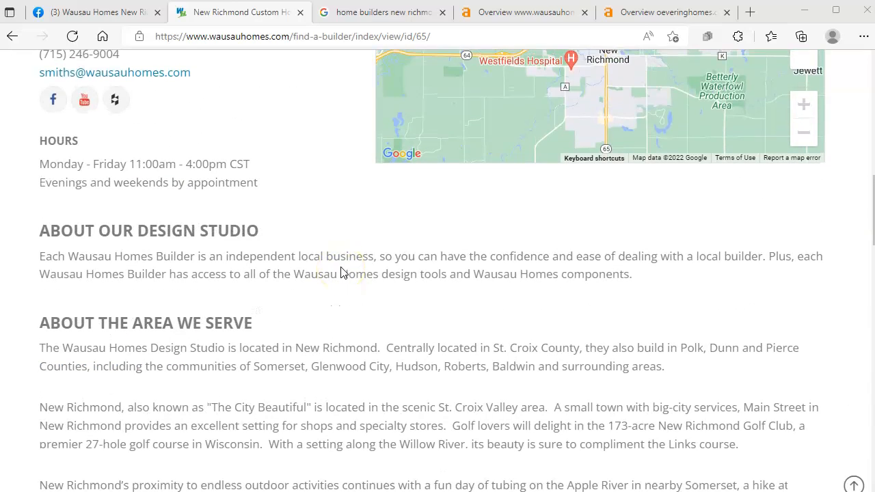
scroll(340, 272, "up", 7)
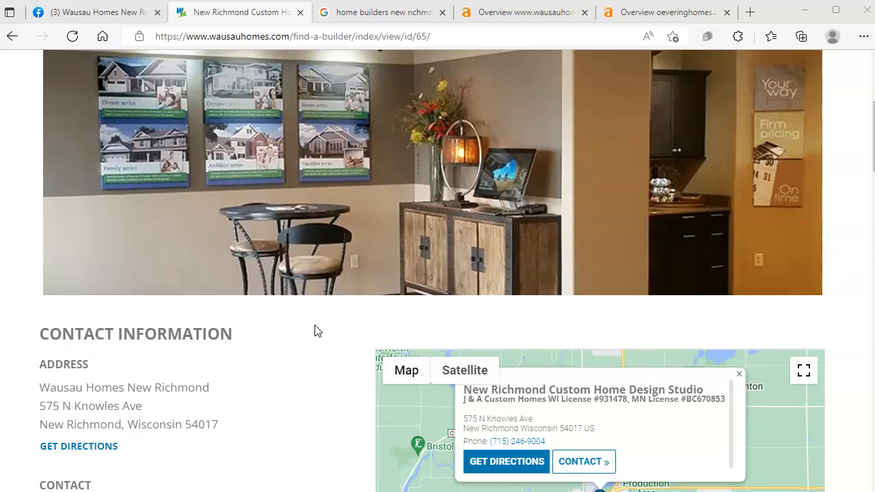
scroll(314, 331, "up", 4)
Review the Google results for "home builders new richmond wi", covering both the local business listings and the organic results.
left_click(391, 12)
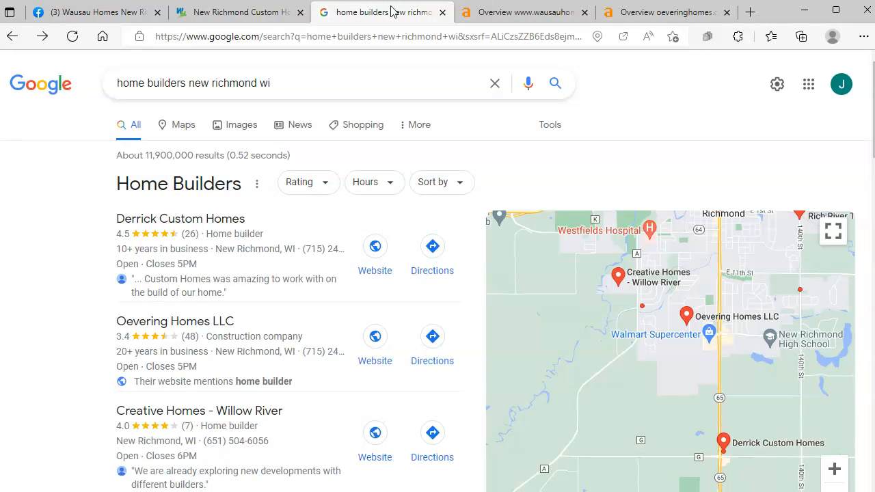
scroll(192, 266, "down", 1)
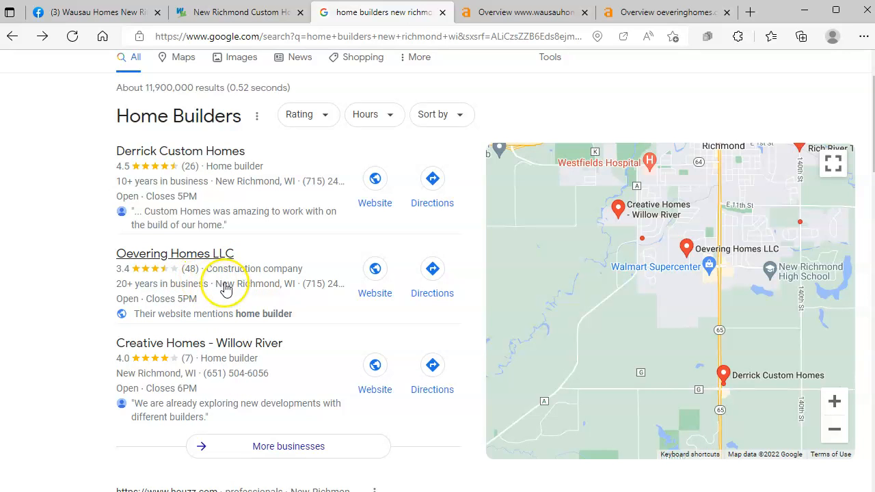
scroll(248, 309, "up", 1)
scroll(250, 312, "down", 1)
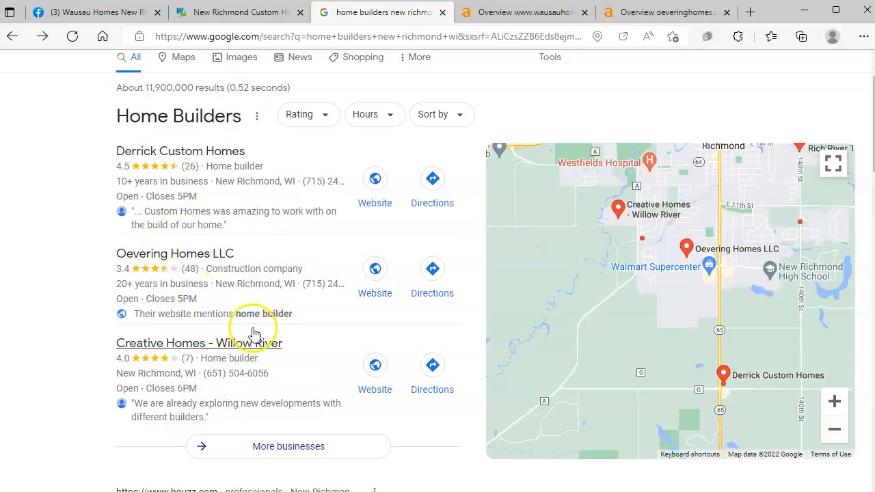
scroll(229, 362, "down", 1)
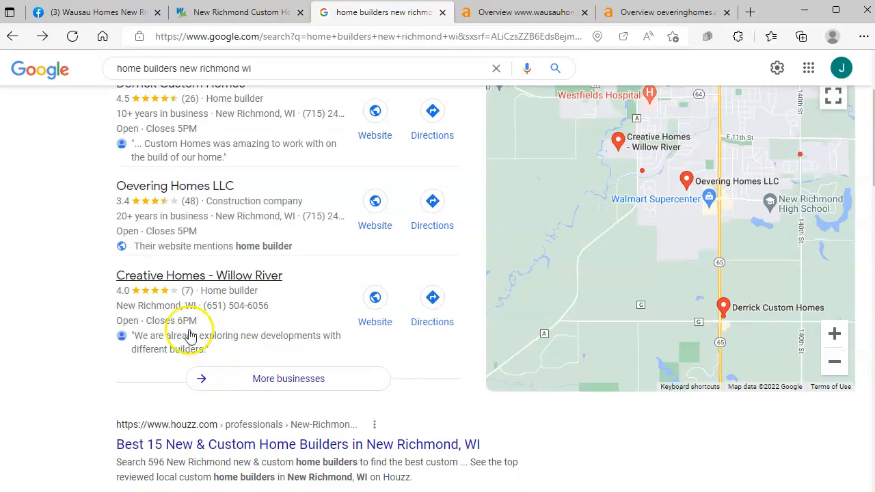
scroll(171, 331, "down", 3)
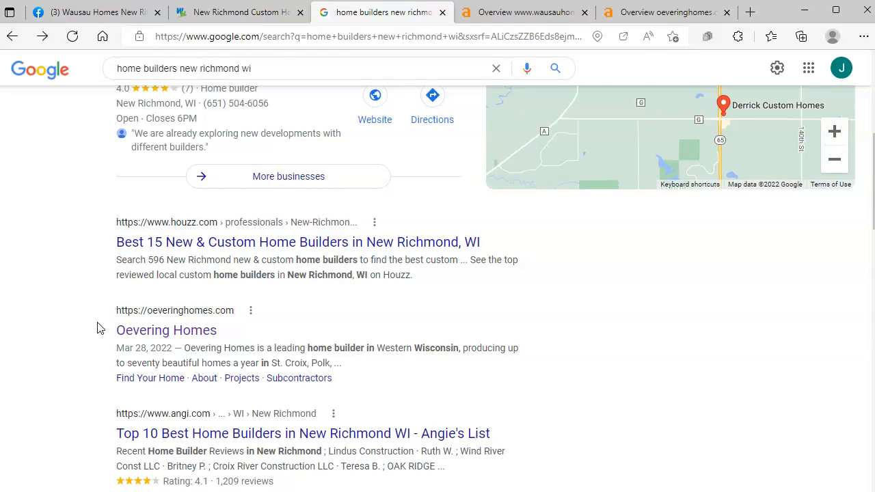
Open the Oevering Homes website from the organic search results and view its homepage.
left_click(151, 329)
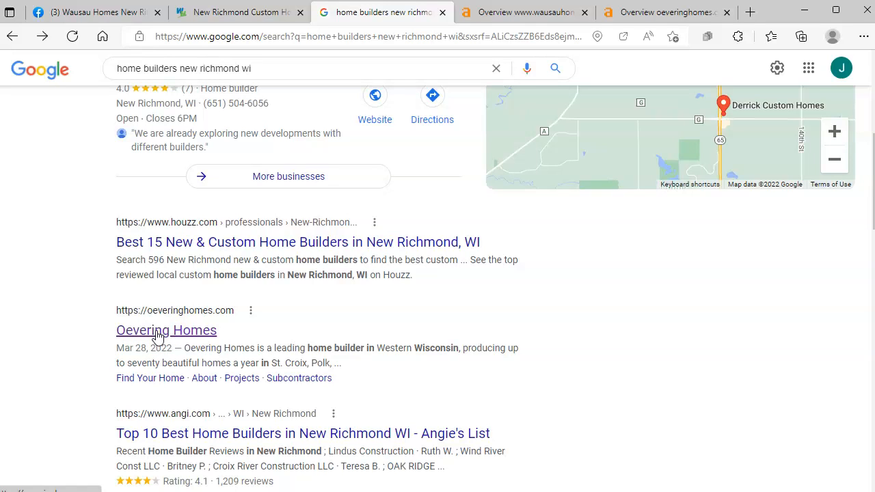
left_click(156, 333)
left_click(155, 333)
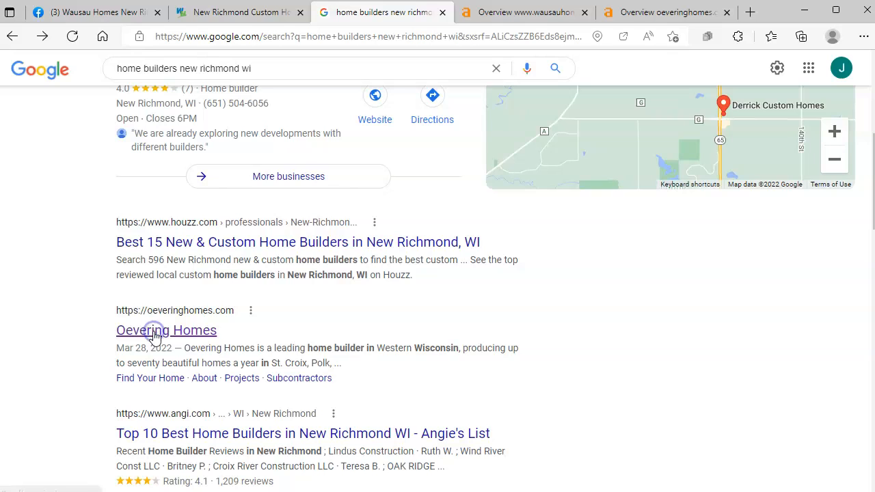
left_click(153, 332)
left_click(40, 308)
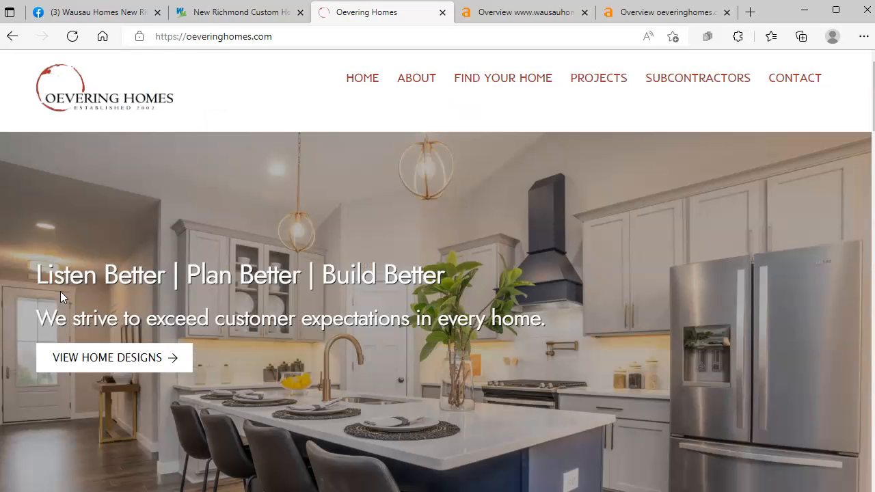
left_click(305, 263)
Revisit the Wausau Homes New Richmond page and check its UR and DR scores in the Ahrefs overview.
left_click(250, 14)
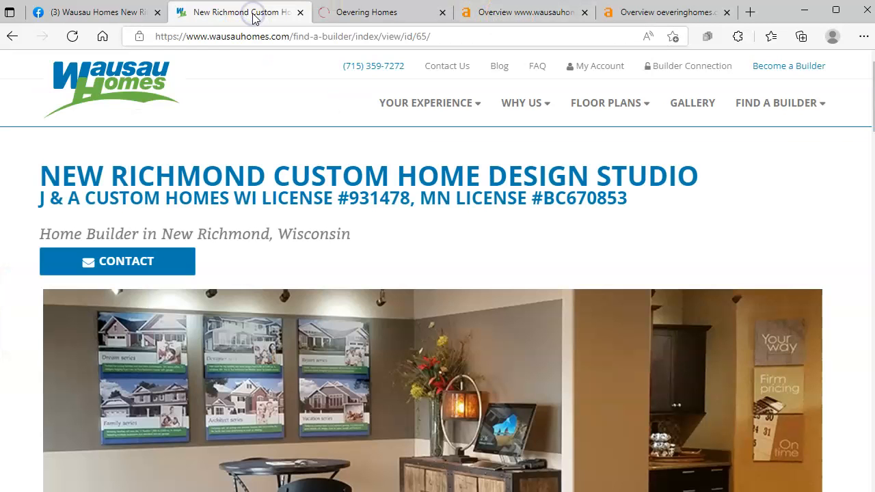
left_click(485, 33)
left_click(22, 113)
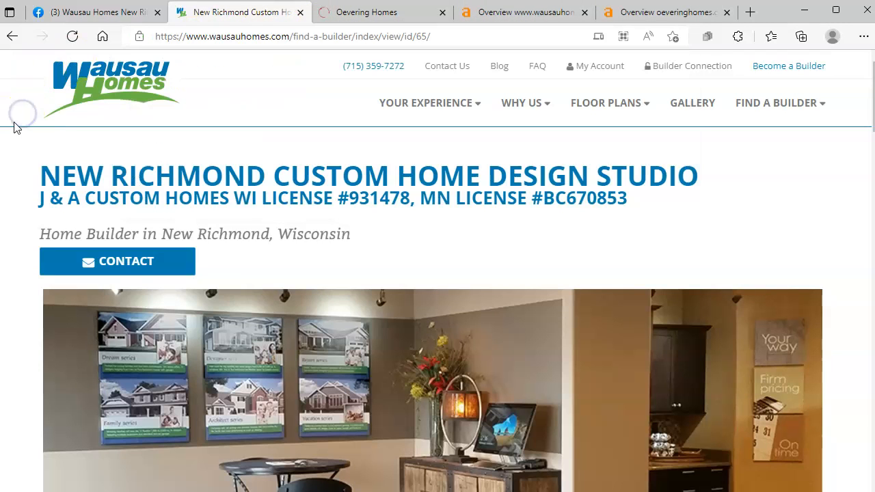
left_click(517, 9)
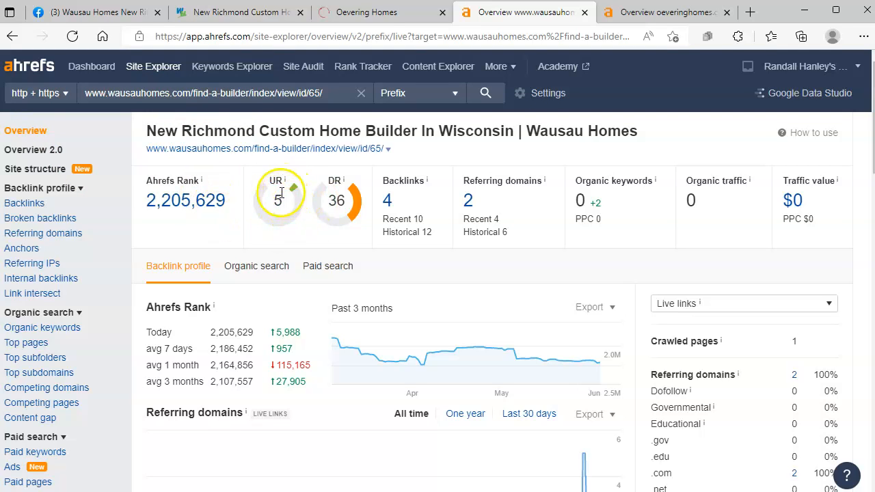
mouse_move(340, 184)
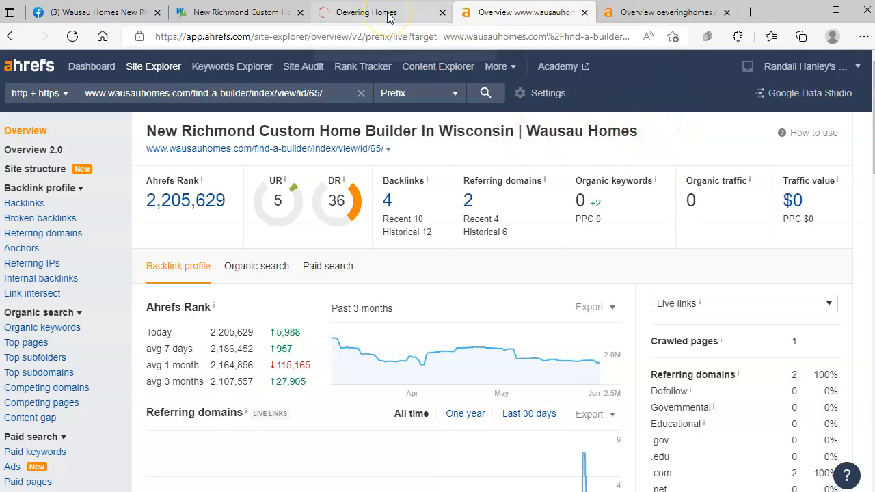
Open the Ahrefs overview for oeveringhomes.com and look through its full list of backlinks.
left_click(624, 12)
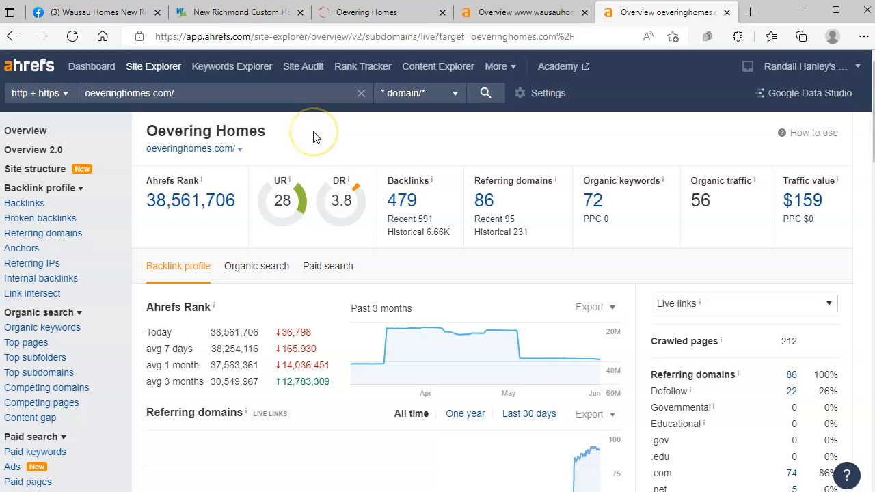
left_click(396, 198)
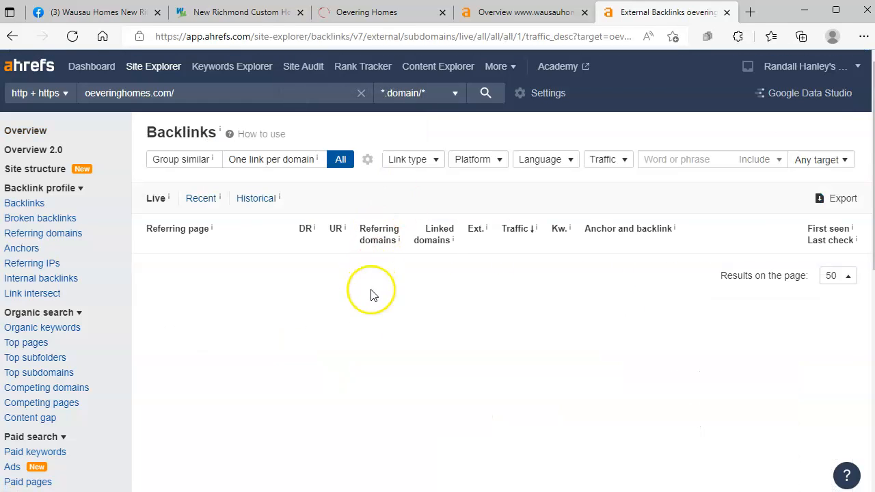
scroll(321, 292, "down", 2)
scroll(321, 292, "down", 14)
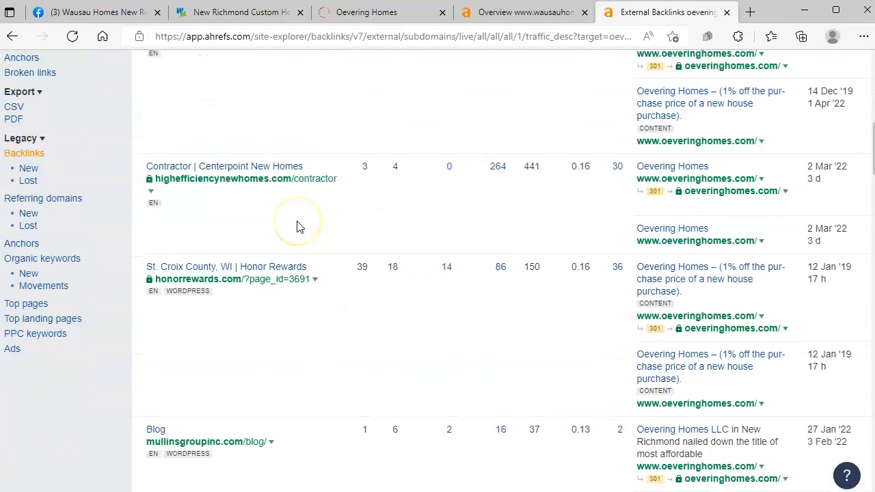
scroll(297, 225, "down", 15)
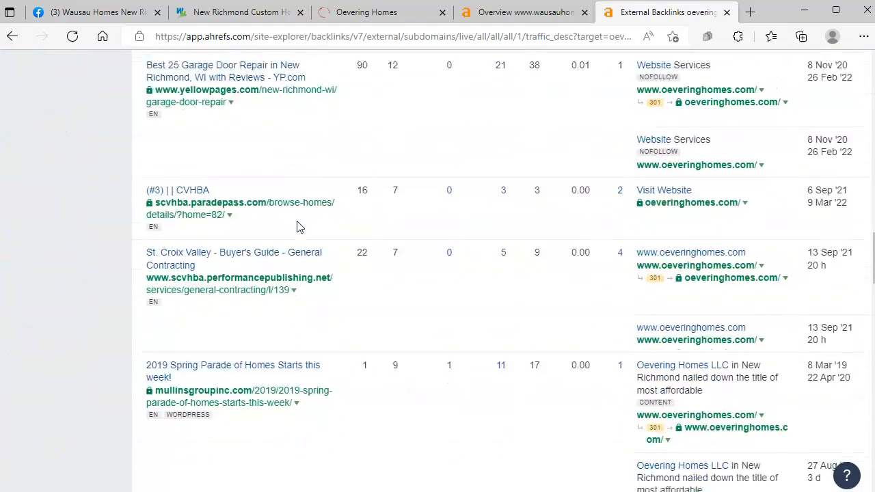
scroll(297, 227, "down", 10)
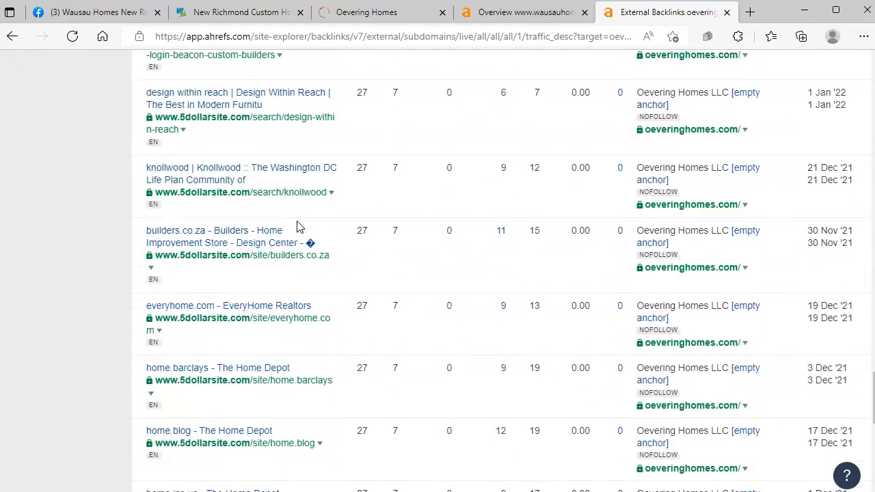
scroll(291, 265, "up", 9)
scroll(289, 262, "up", 20)
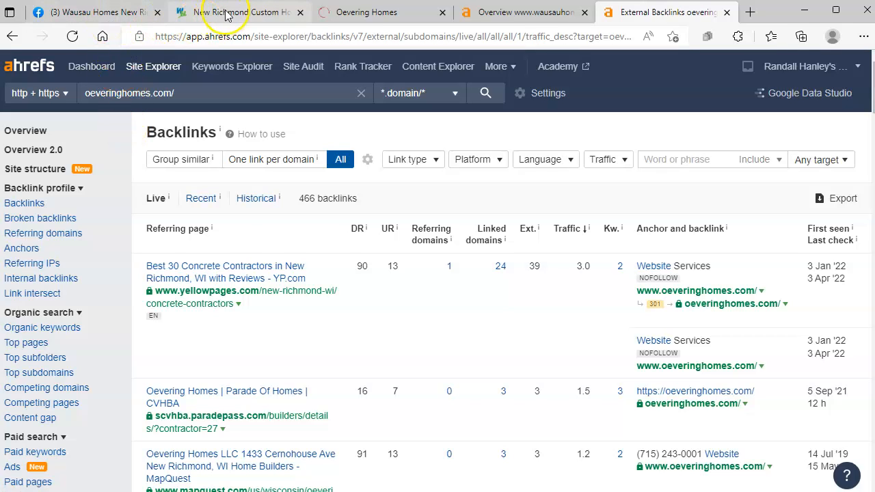
Review the Wausau Homes New Richmond Facebook page, including its rating, About section and recent posts.
left_click(107, 14)
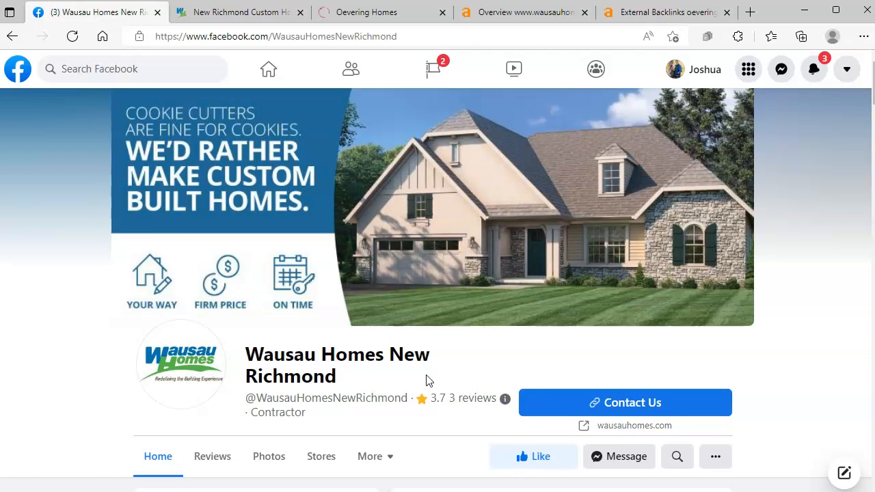
scroll(426, 380, "down", 1)
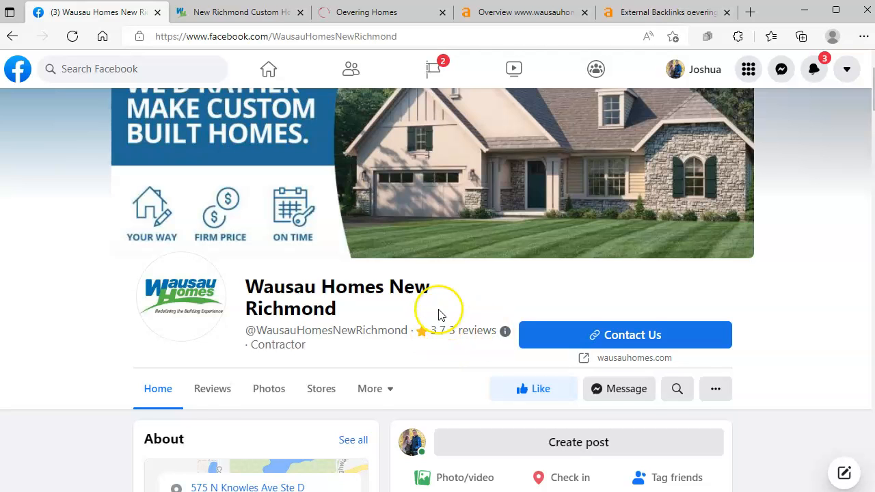
scroll(441, 312, "down", 1)
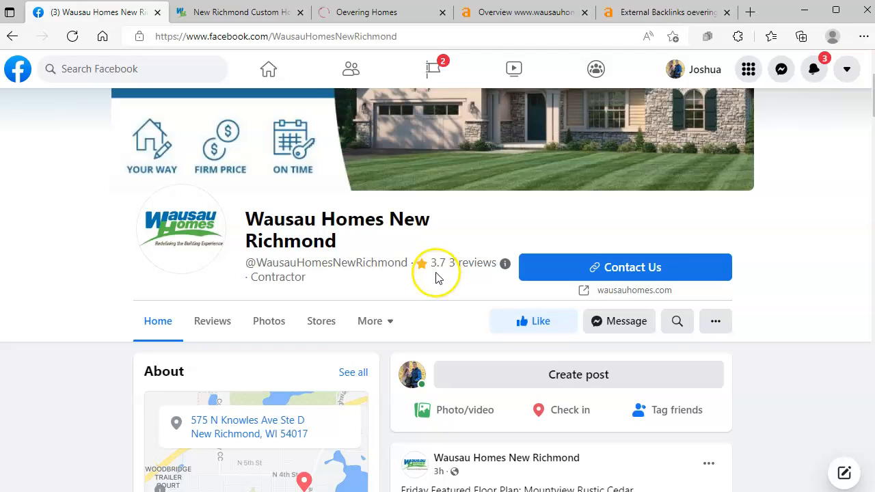
scroll(433, 277, "down", 1)
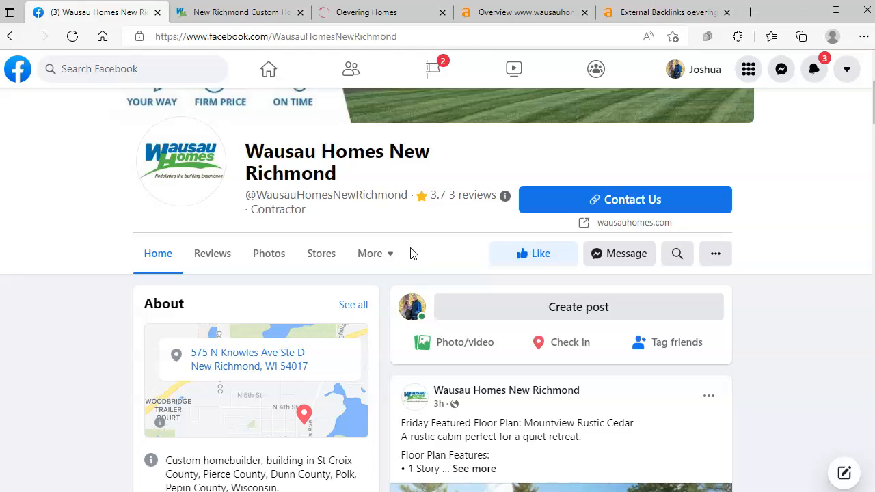
scroll(396, 266, "down", 1)
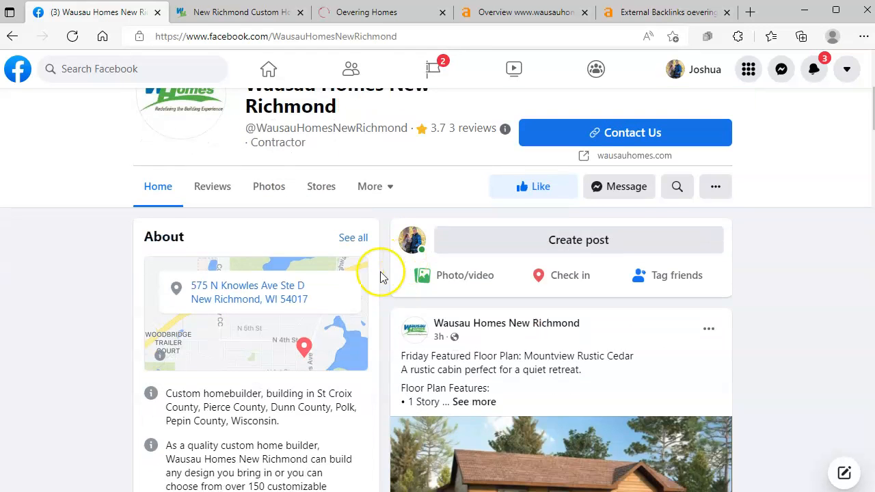
scroll(384, 269, "down", 2)
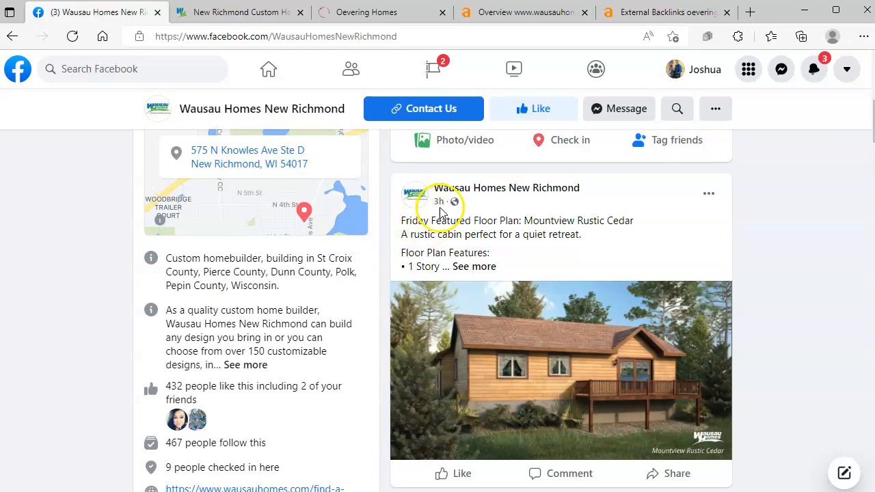
scroll(449, 205, "down", 4)
scroll(421, 271, "down", 6)
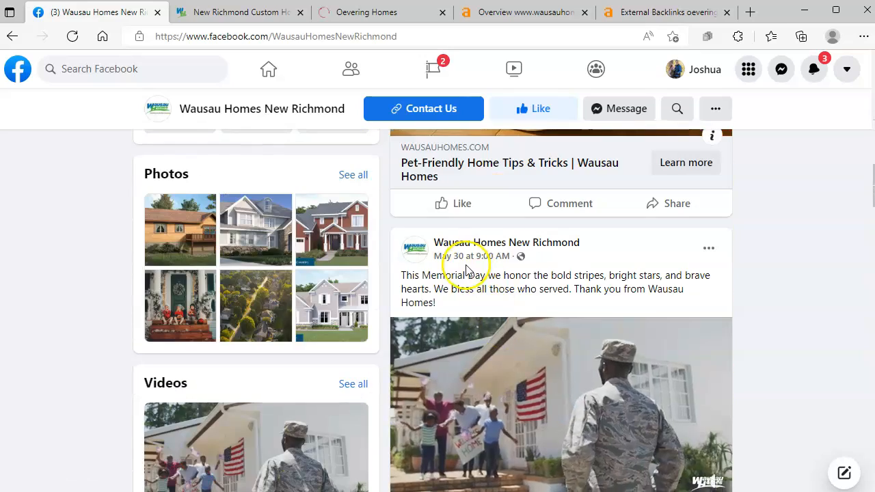
Examine engagement on the recent Facebook posts and the like, follower and check-in figures in the page's About section.
scroll(466, 268, "down", 6)
scroll(483, 311, "up", 12)
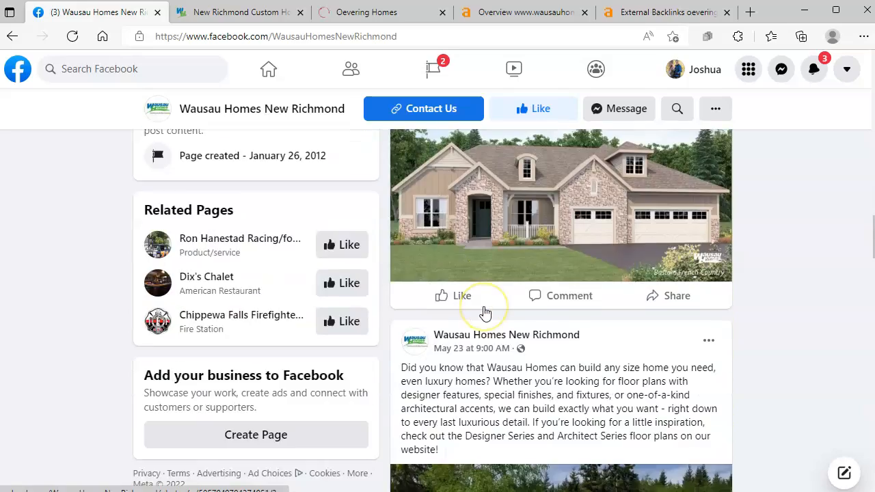
scroll(478, 362, "up", 6)
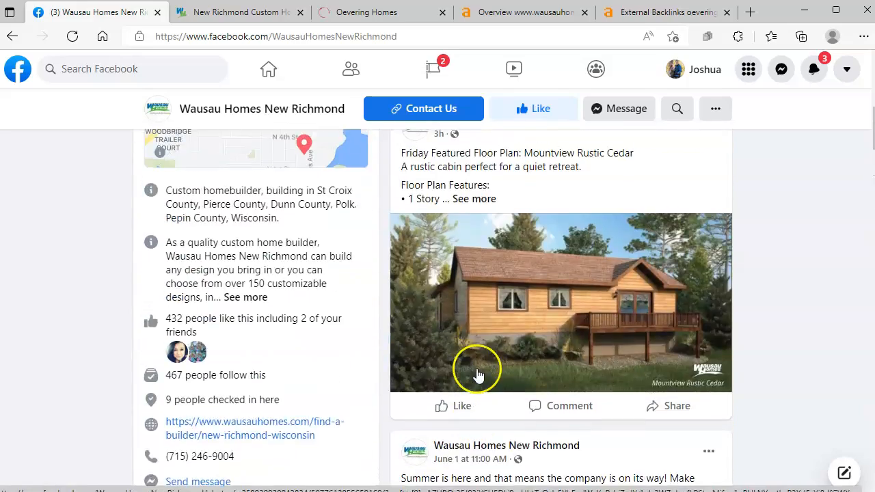
scroll(475, 366, "down", 2)
scroll(471, 367, "down", 3)
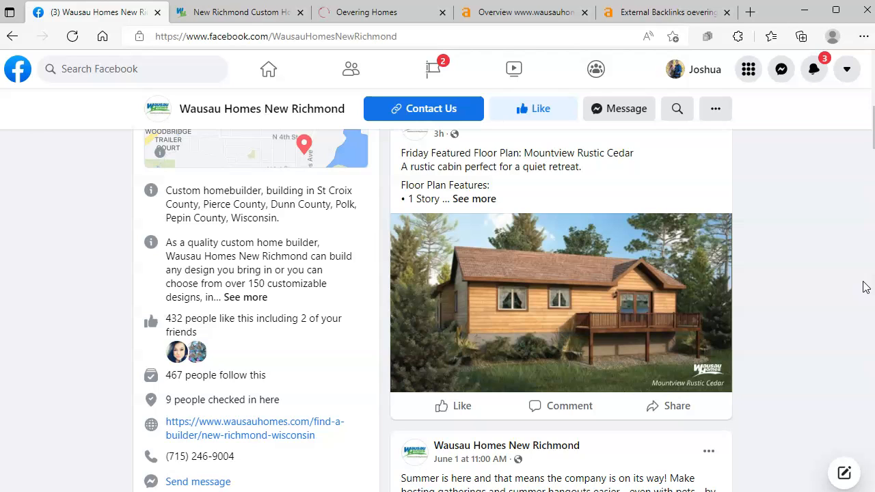
mouse_move(439, 403)
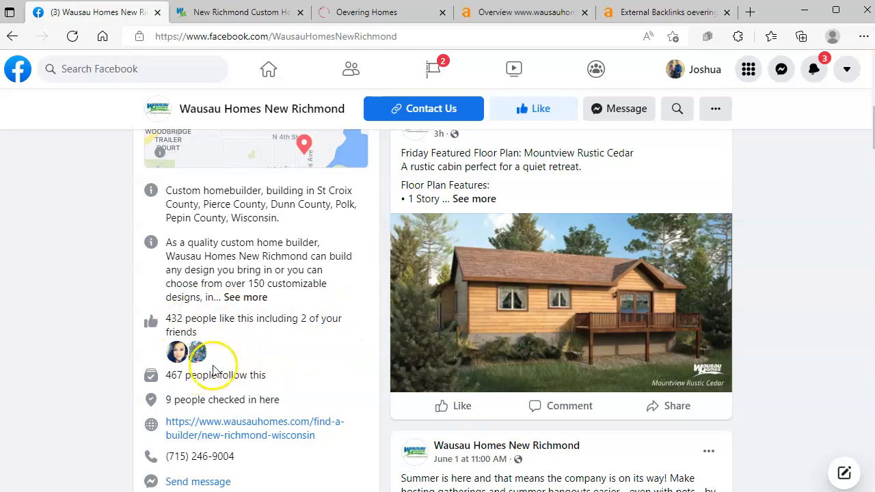
scroll(415, 390, "down", 1)
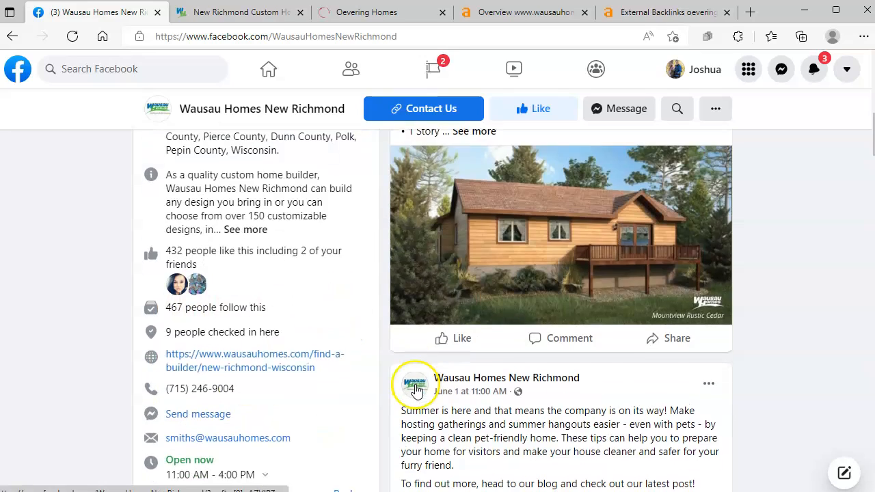
Look through the older May posts, including the featured floor plans, for likes and comments, and return to the page's cover and rating.
scroll(416, 389, "down", 13)
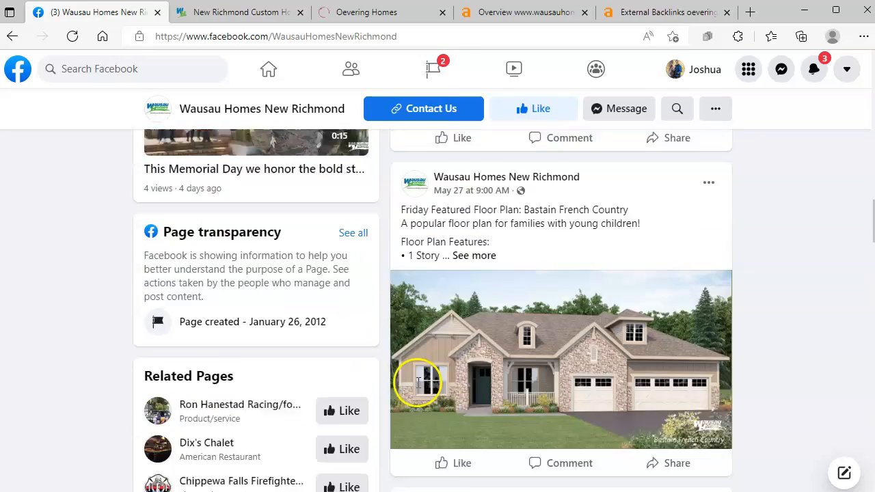
scroll(418, 382, "down", 8)
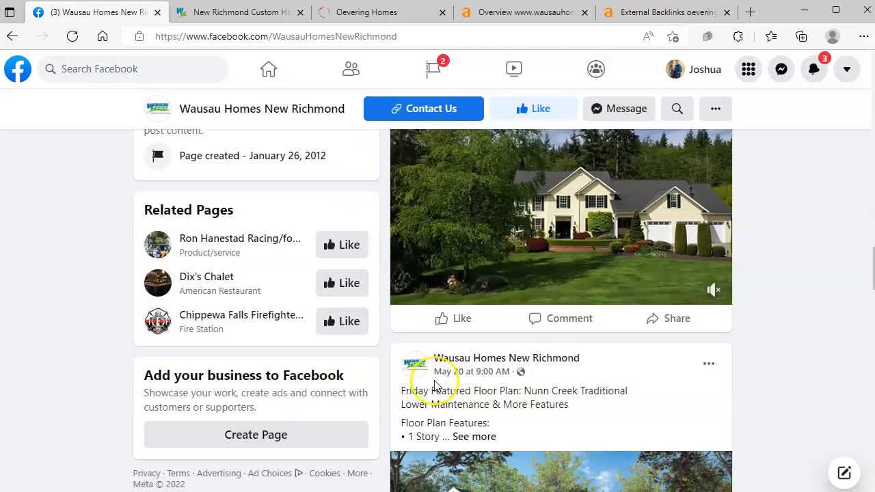
scroll(435, 384, "down", 8)
scroll(504, 372, "down", 2)
scroll(503, 375, "up", 14)
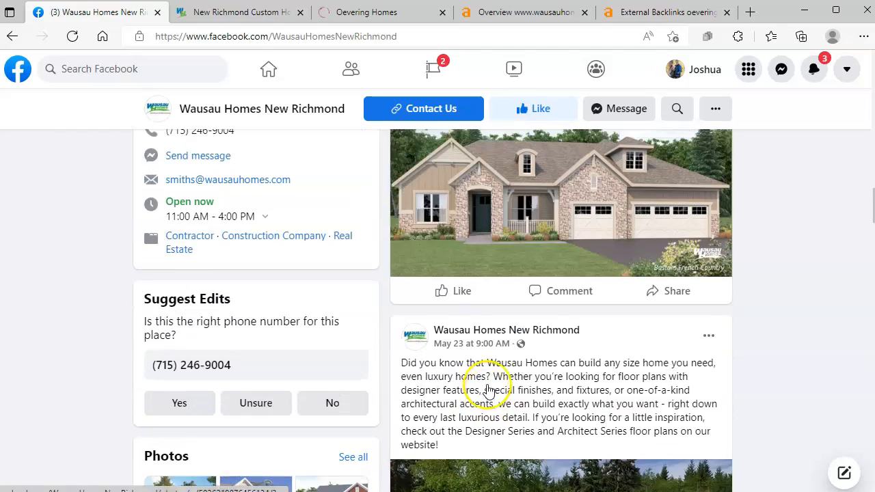
scroll(488, 390, "up", 20)
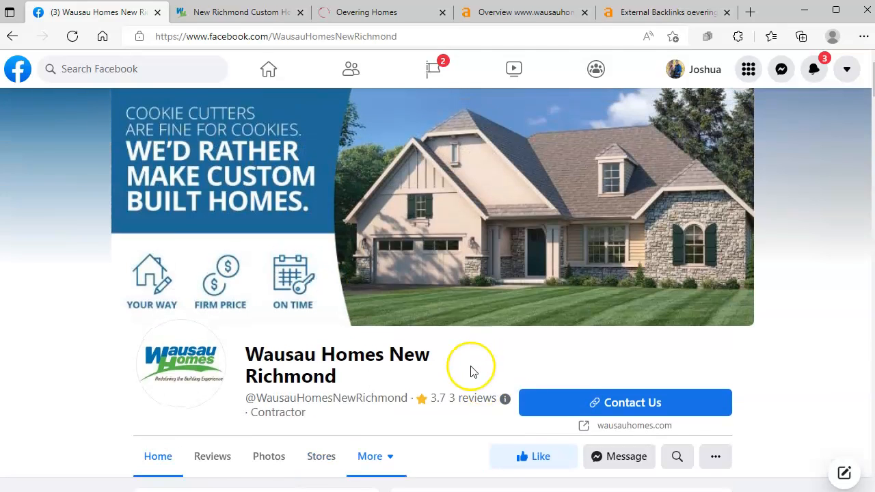